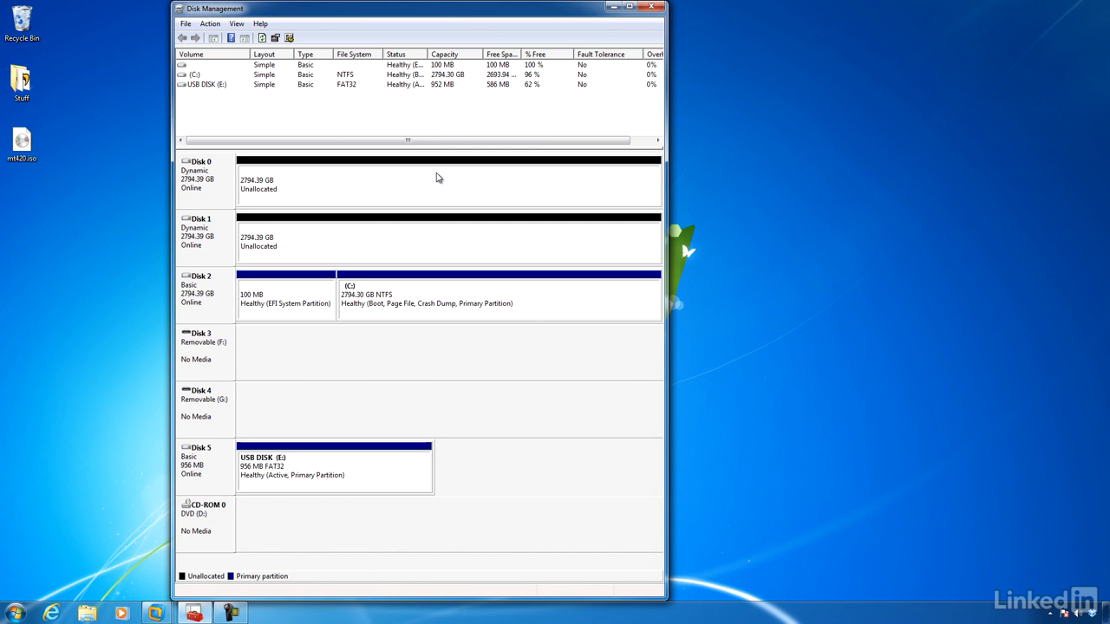
Start a new striped volume from Disk 0's unallocated space and include Disk 1 in it
{"action": "right_click", "coordinate": [438, 176]}
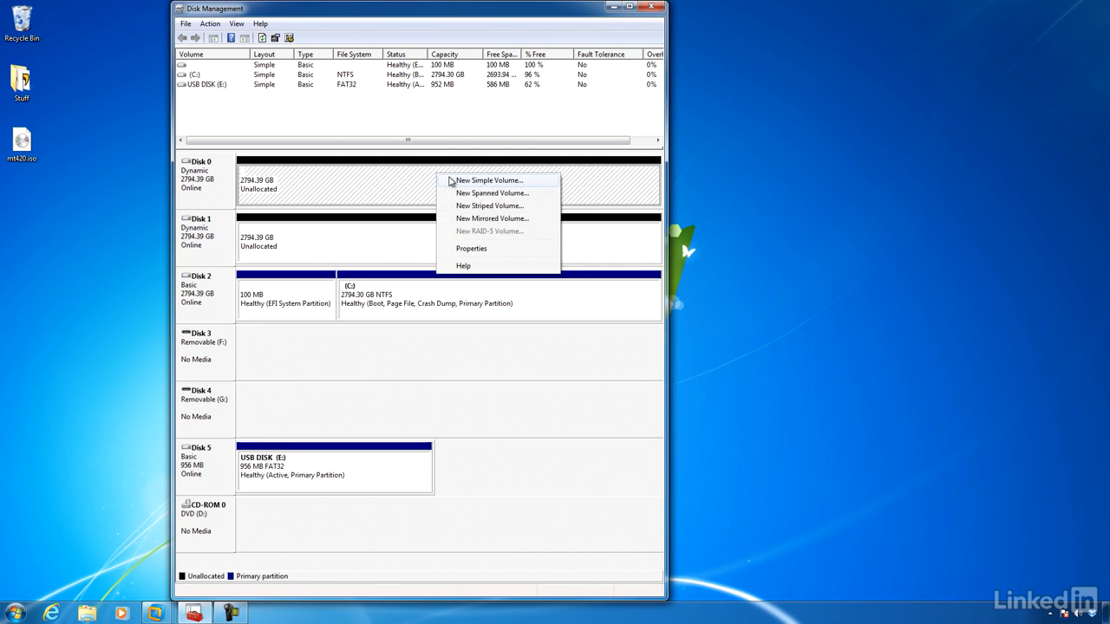
{"action": "left_click", "coordinate": [476, 207]}
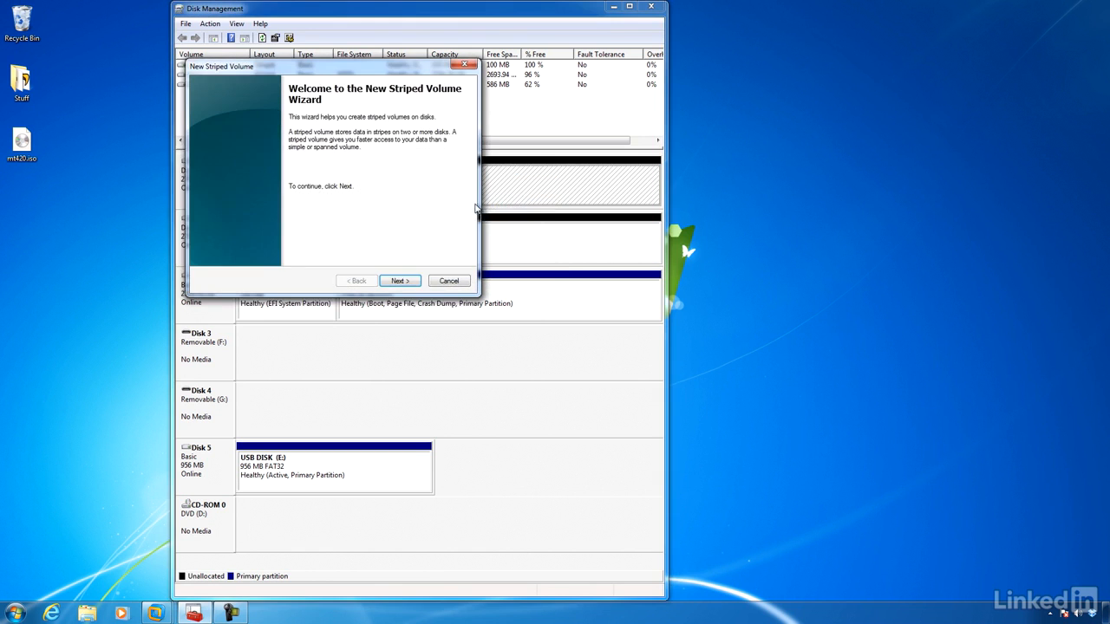
{"action": "left_click", "coordinate": [405, 282]}
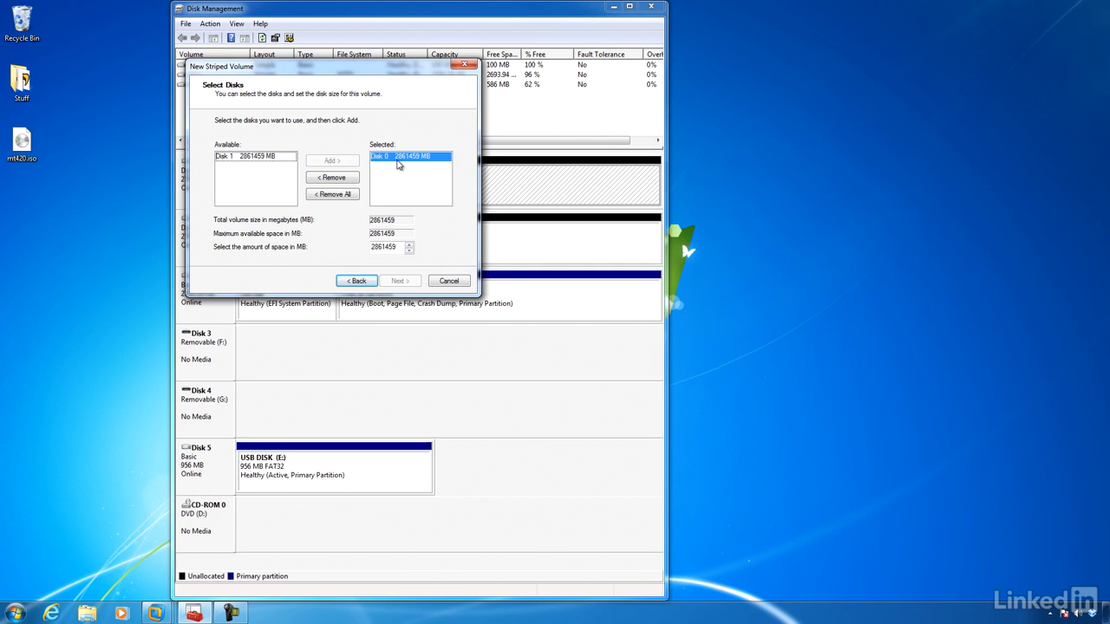
{"action": "left_click", "coordinate": [257, 157]}
{"action": "left_click", "coordinate": [329, 162]}
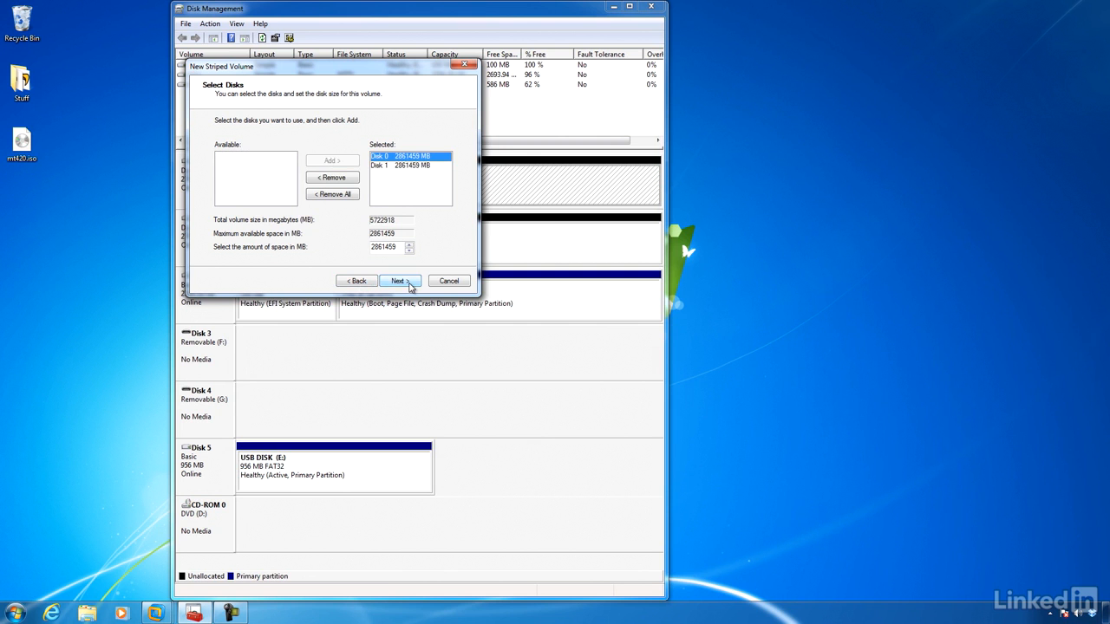
{"action": "left_click", "coordinate": [400, 281]}
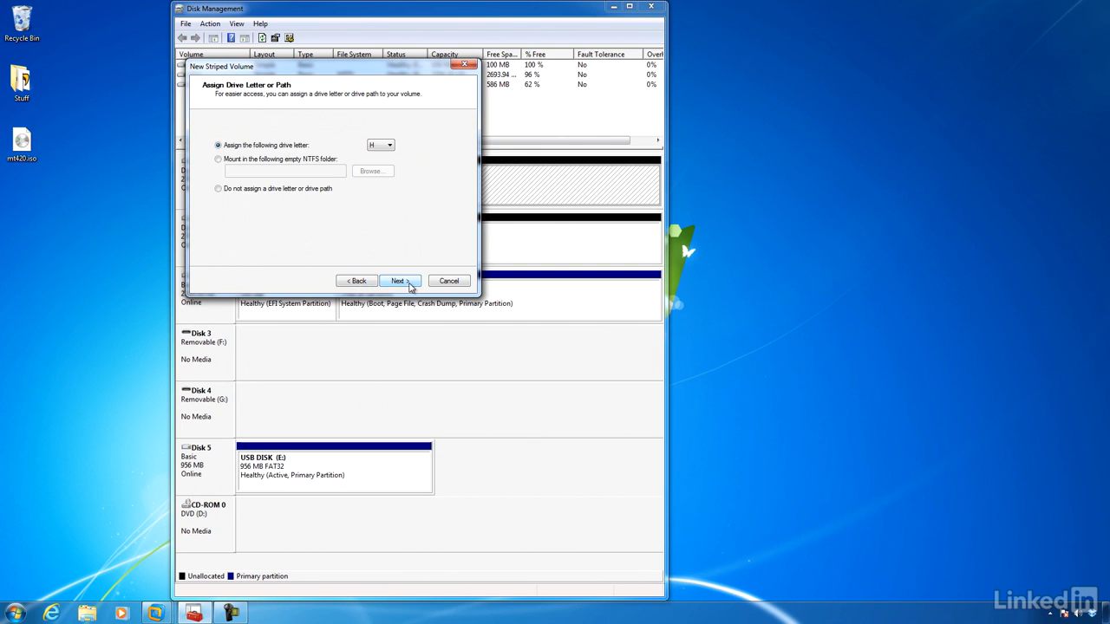
Finish creating the striped volume with no drive letter or path and without formatting it
{"action": "left_click", "coordinate": [282, 190]}
{"action": "left_click", "coordinate": [400, 281]}
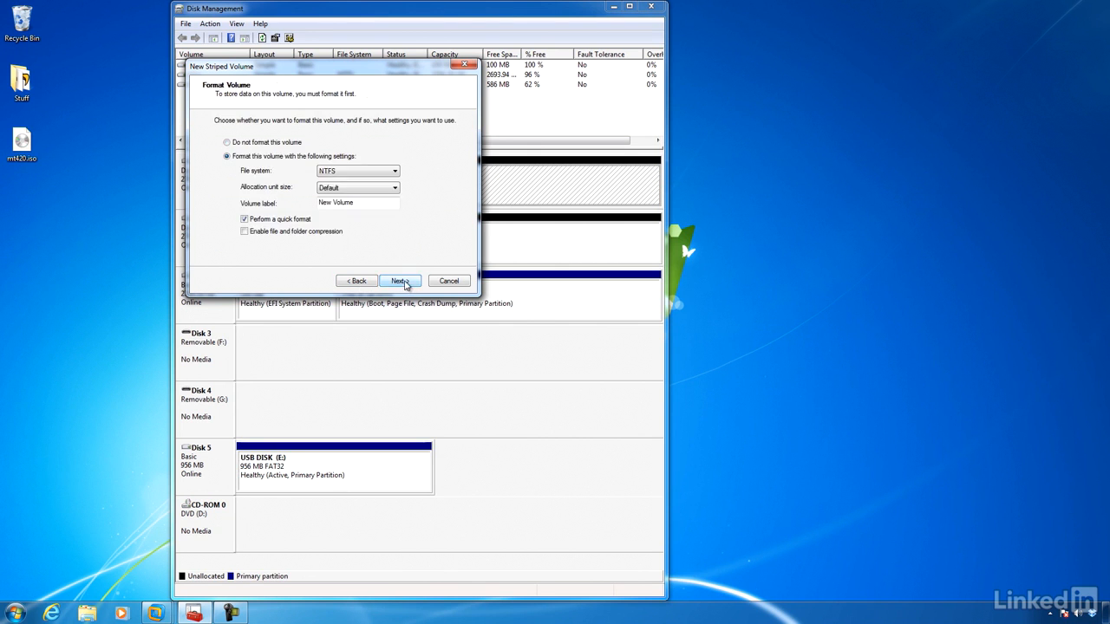
{"action": "left_click", "coordinate": [262, 142]}
{"action": "left_click", "coordinate": [399, 281]}
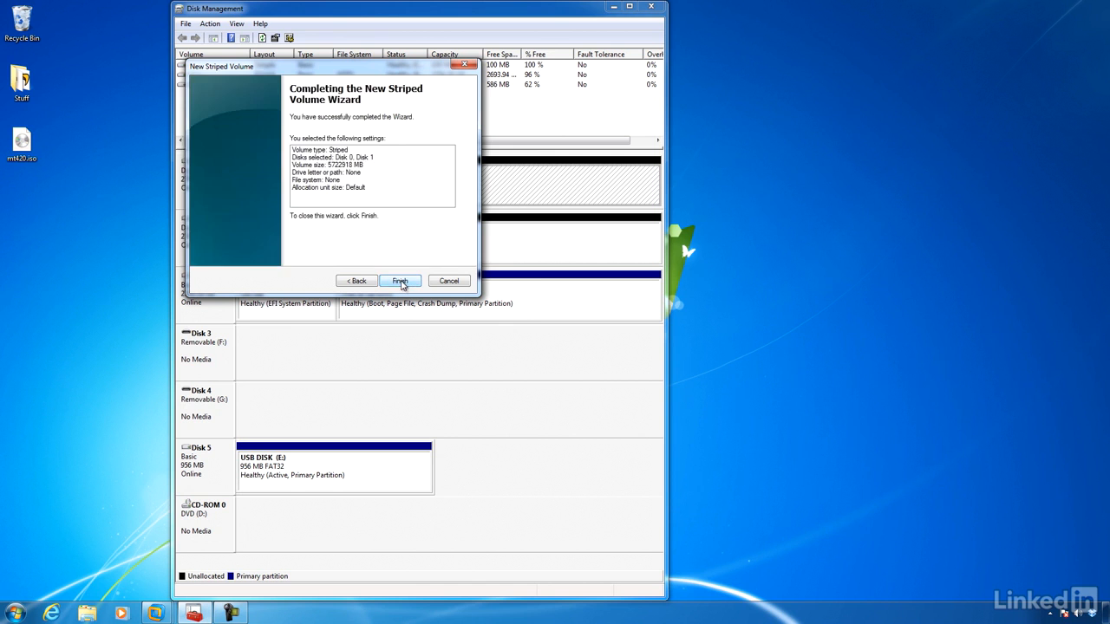
{"action": "left_click", "coordinate": [400, 281]}
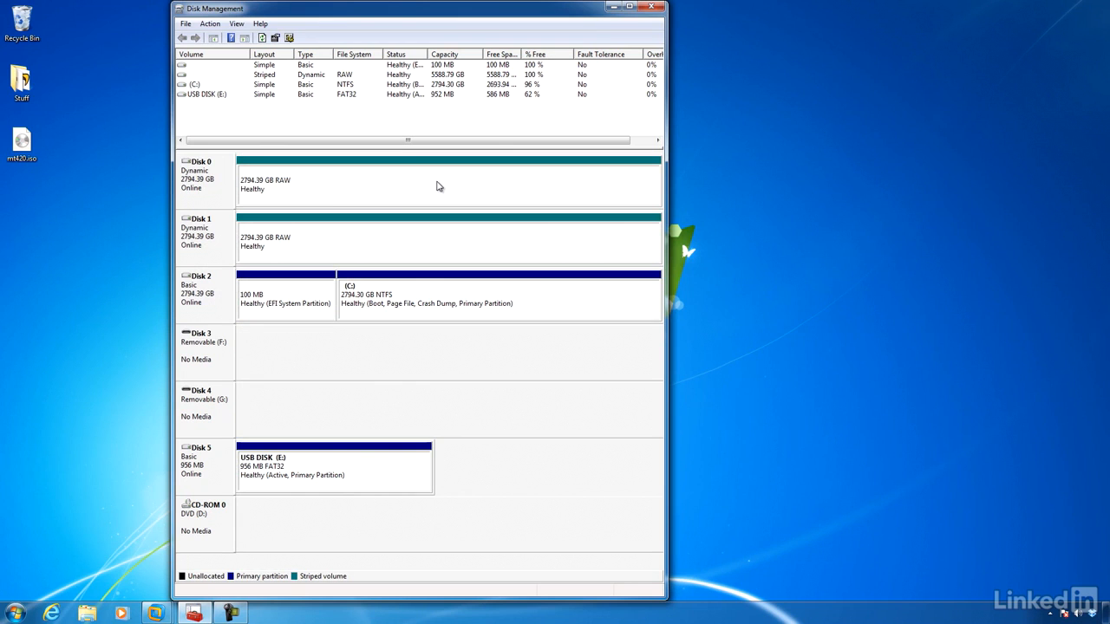
Delete the striped volume spanning Disk 0 and Disk 1
{"action": "right_click", "coordinate": [414, 172]}
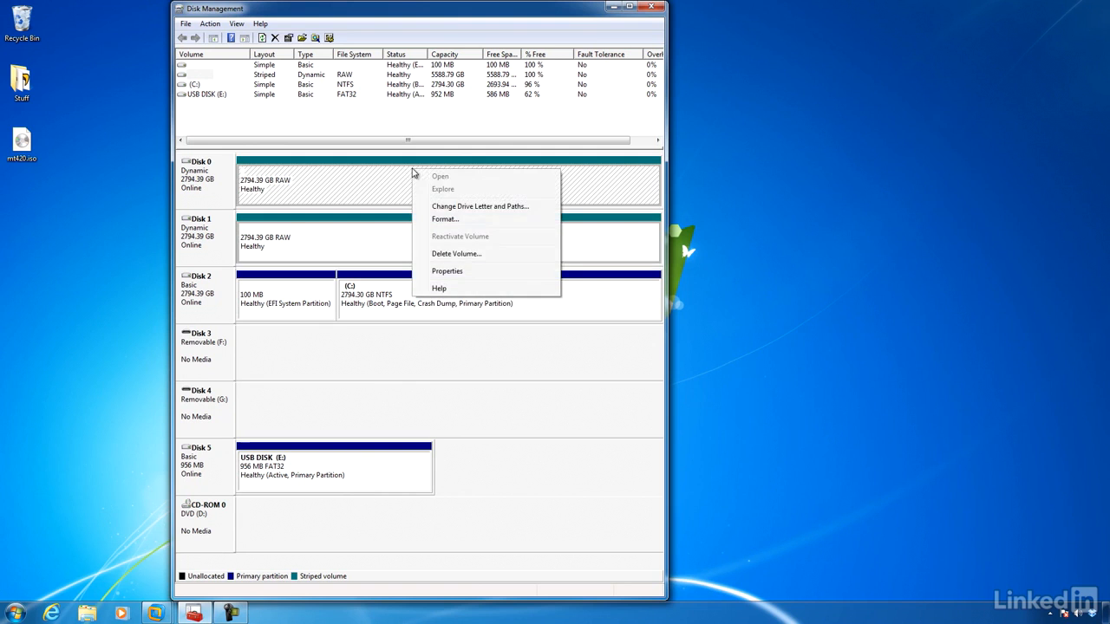
{"action": "left_click", "coordinate": [527, 257]}
{"action": "left_click", "coordinate": [604, 349]}
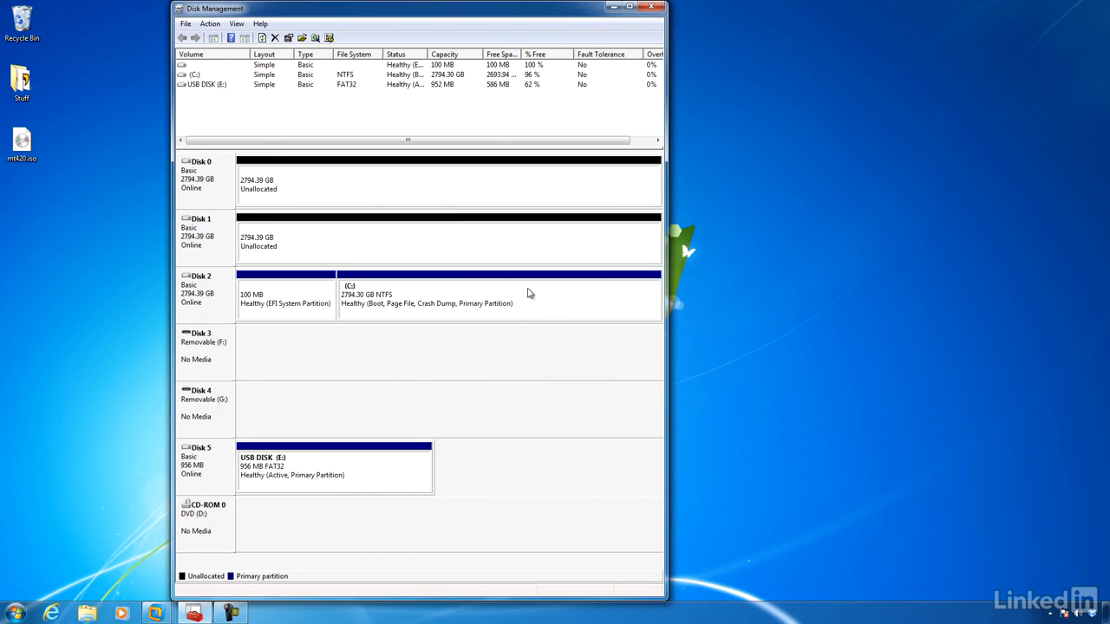
Start a new mirrored volume from Disk 0's unallocated space and include Disk 1 in it
{"action": "right_click", "coordinate": [483, 176]}
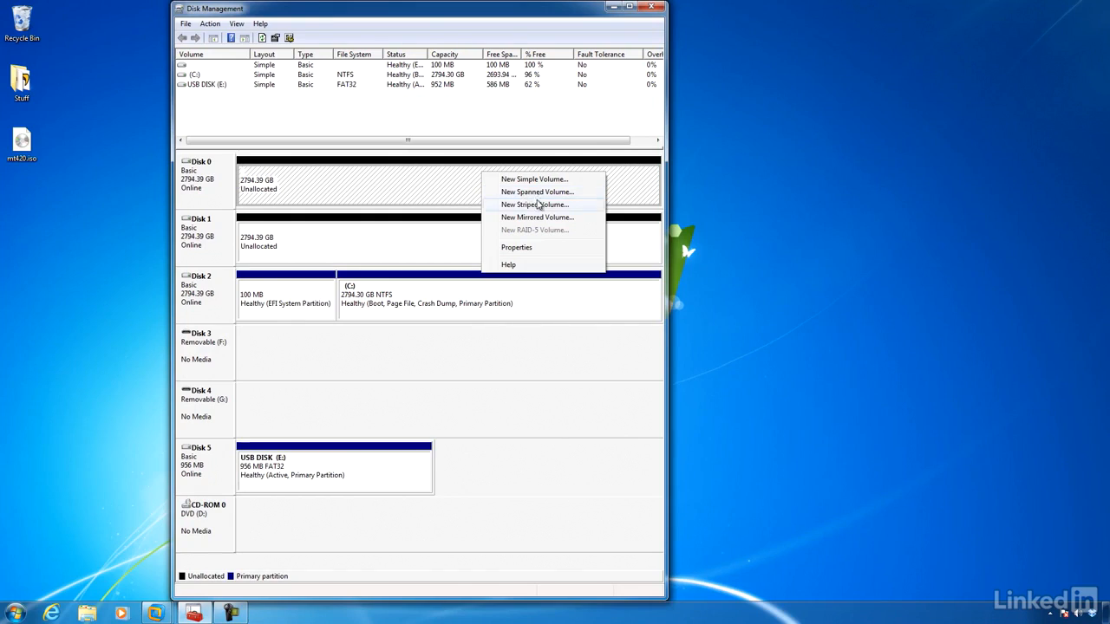
{"action": "left_click", "coordinate": [539, 218]}
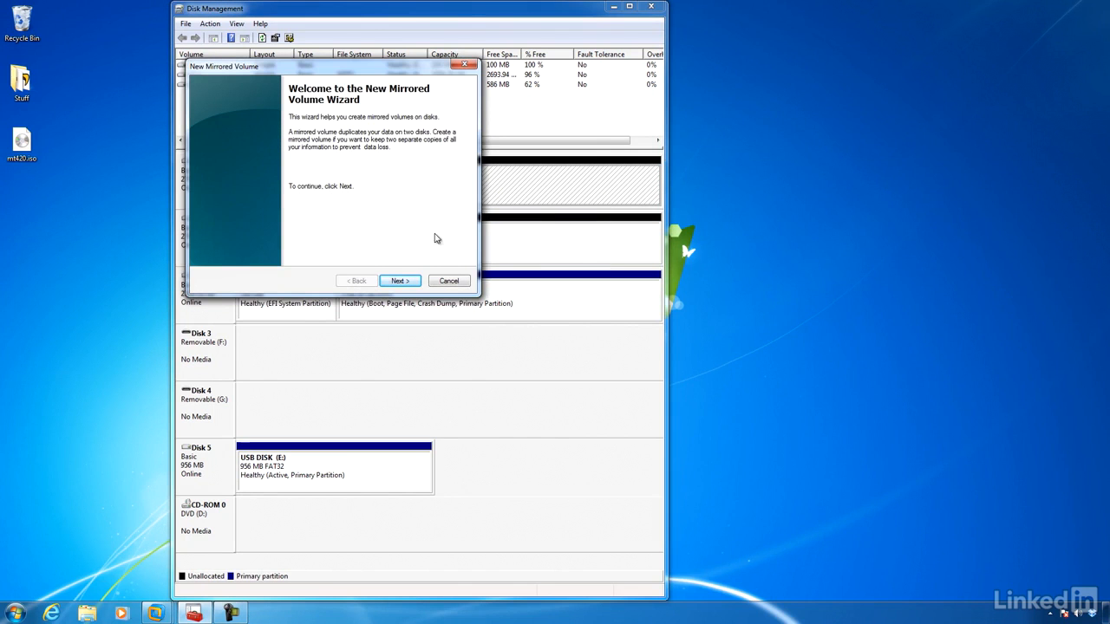
{"action": "left_click", "coordinate": [398, 281]}
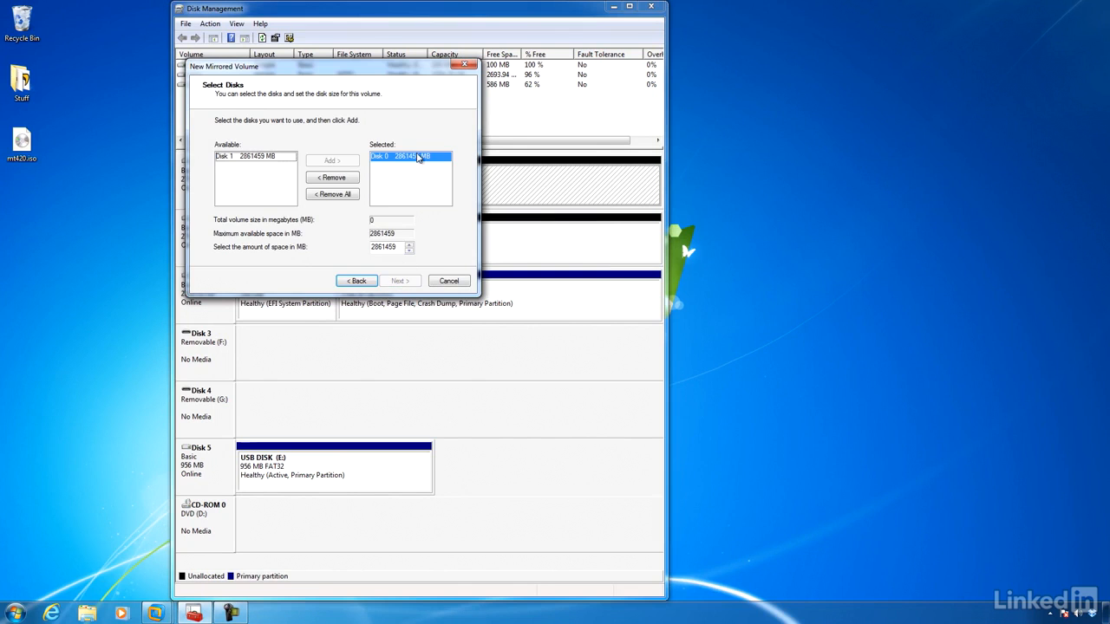
{"action": "left_click", "coordinate": [260, 157]}
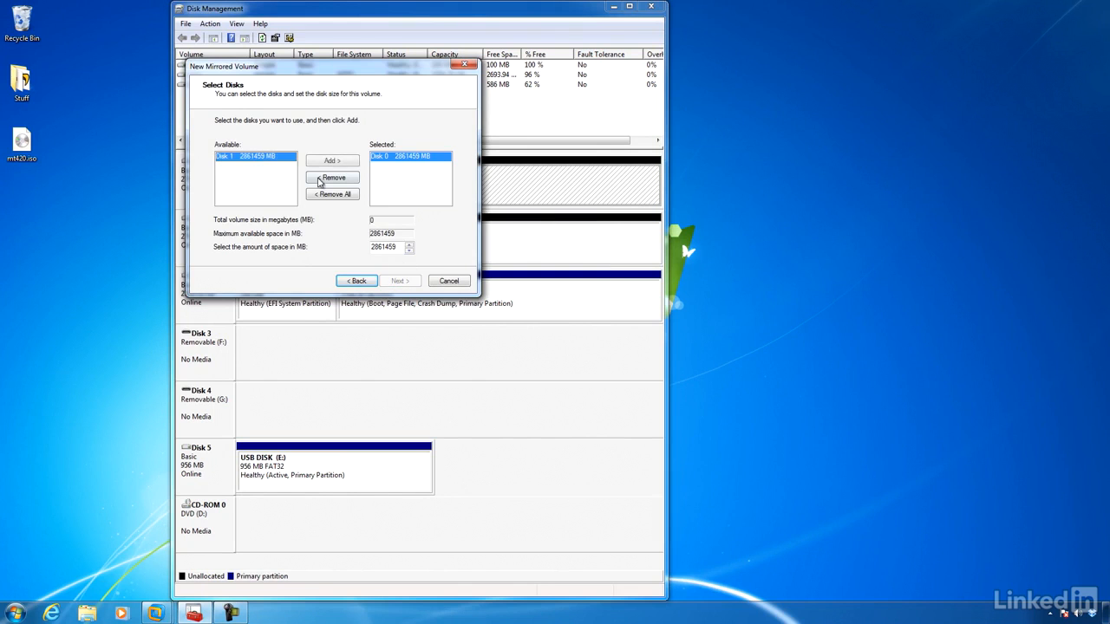
{"action": "left_click", "coordinate": [335, 161]}
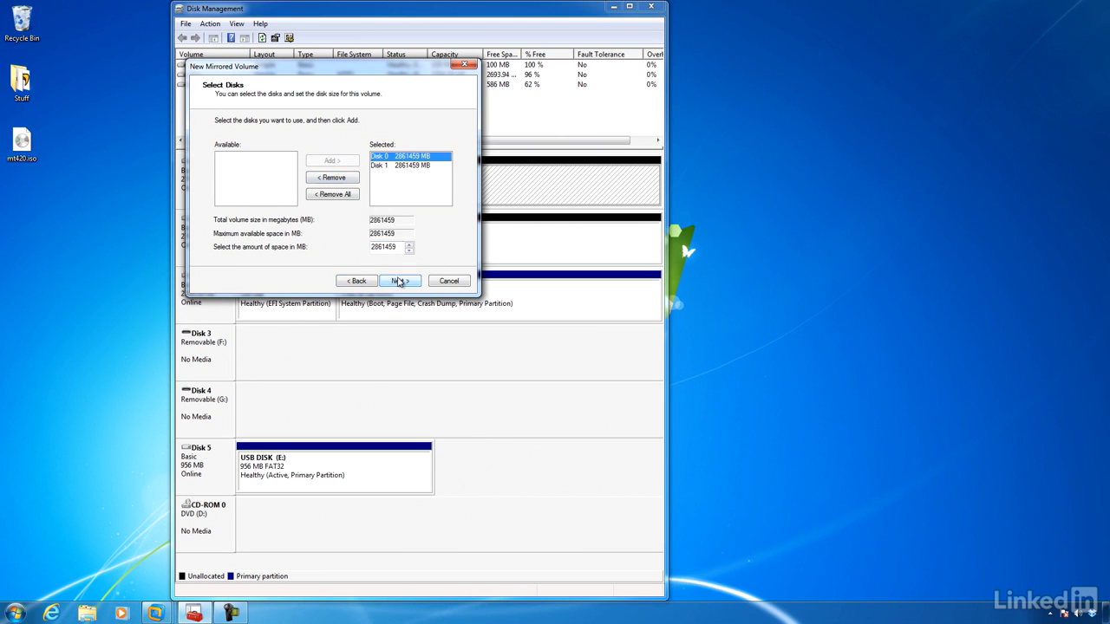
{"action": "left_click", "coordinate": [399, 281]}
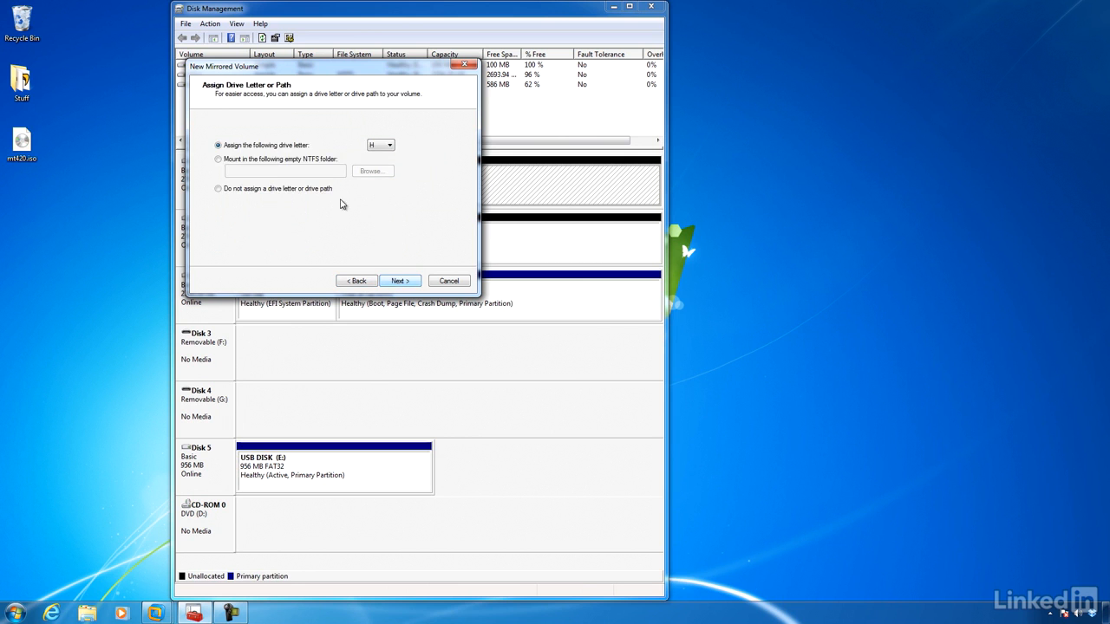
Finish creating the mirrored volume with no drive letter and no formatting, accepting the conversion to dynamic disks
{"action": "left_click", "coordinate": [294, 189]}
{"action": "left_click", "coordinate": [397, 281]}
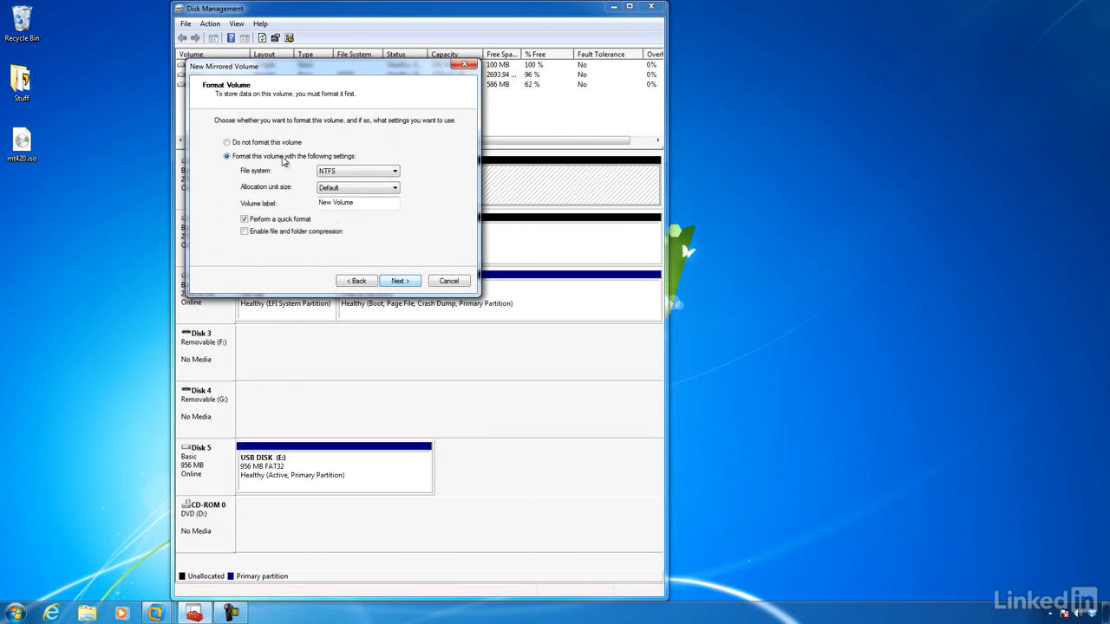
{"action": "left_click", "coordinate": [276, 146]}
{"action": "left_click", "coordinate": [398, 281]}
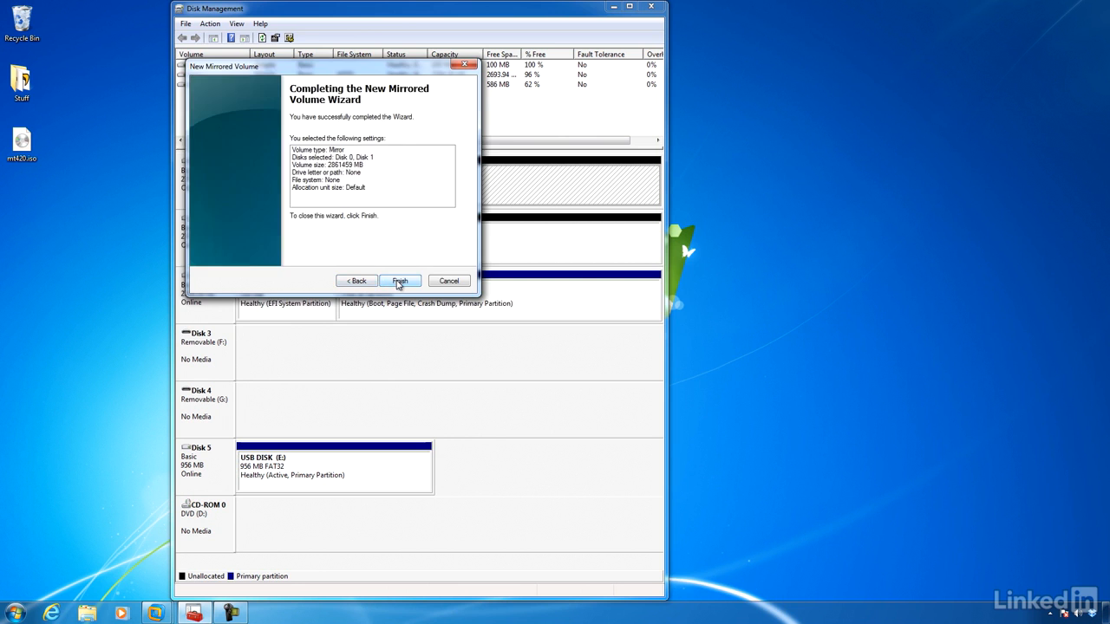
{"action": "left_click", "coordinate": [399, 281]}
{"action": "left_click", "coordinate": [611, 356]}
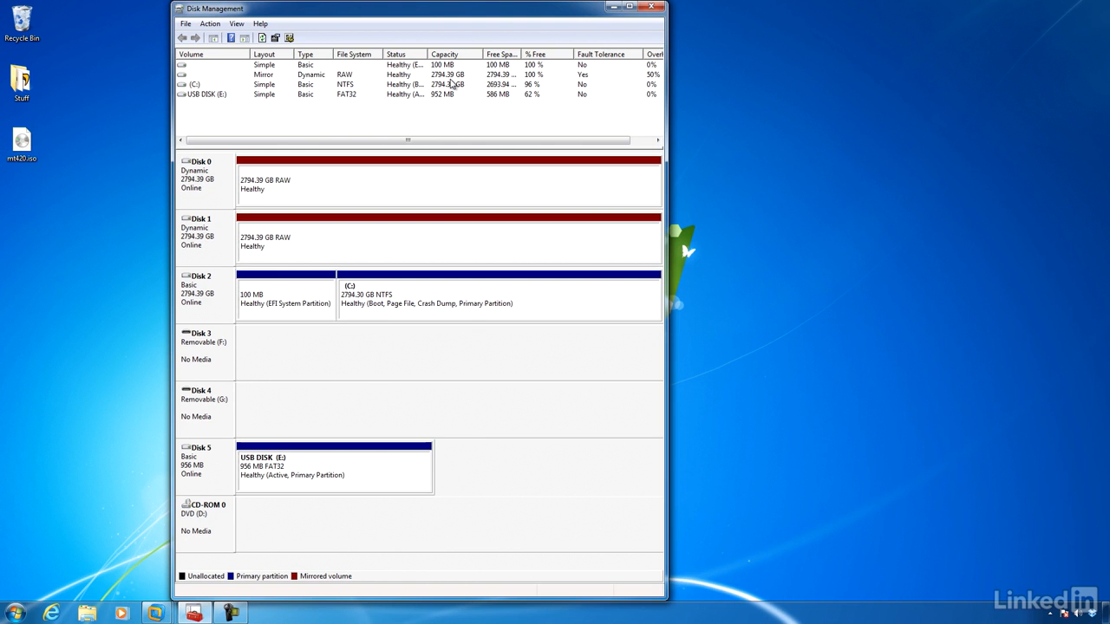
Delete the mirrored volume on Disk 0 and Disk 1
{"action": "right_click", "coordinate": [454, 182]}
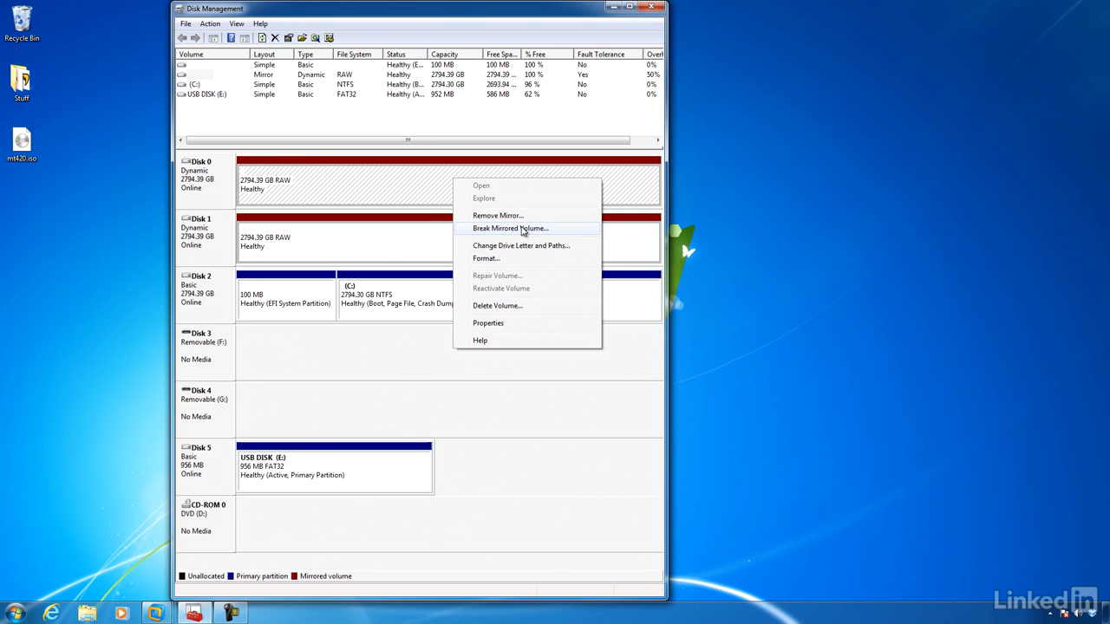
{"action": "left_click", "coordinate": [518, 306]}
{"action": "left_click", "coordinate": [597, 345]}
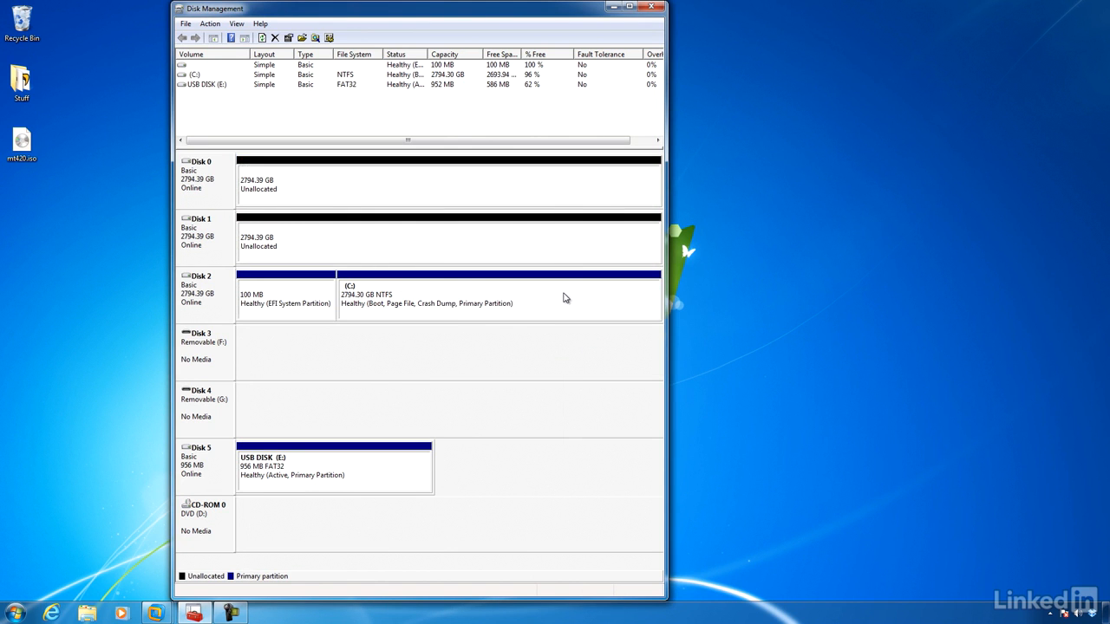
Add a mirror of the C: volume on Disk 0, accepting the conversion to dynamic disks
{"action": "right_click", "coordinate": [563, 298]}
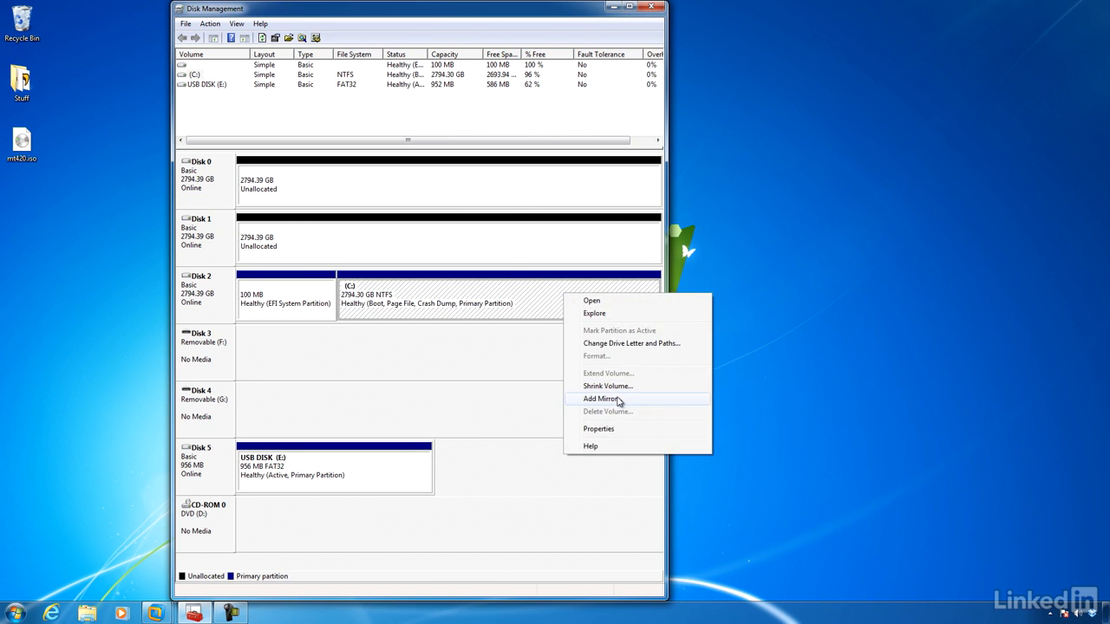
{"action": "left_click", "coordinate": [620, 400]}
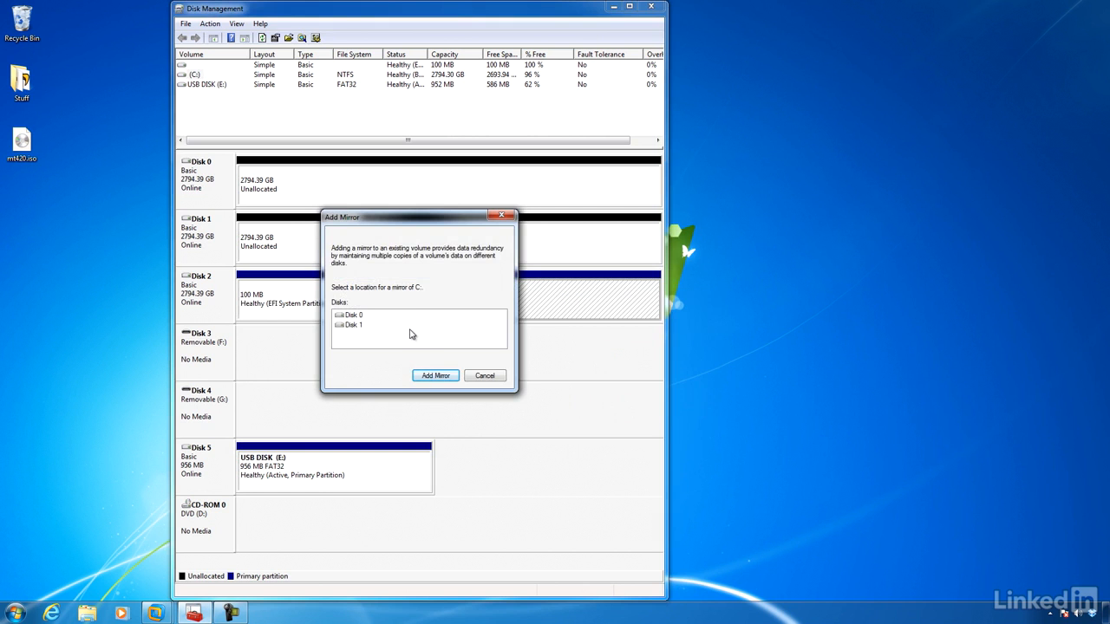
{"action": "left_click", "coordinate": [355, 316]}
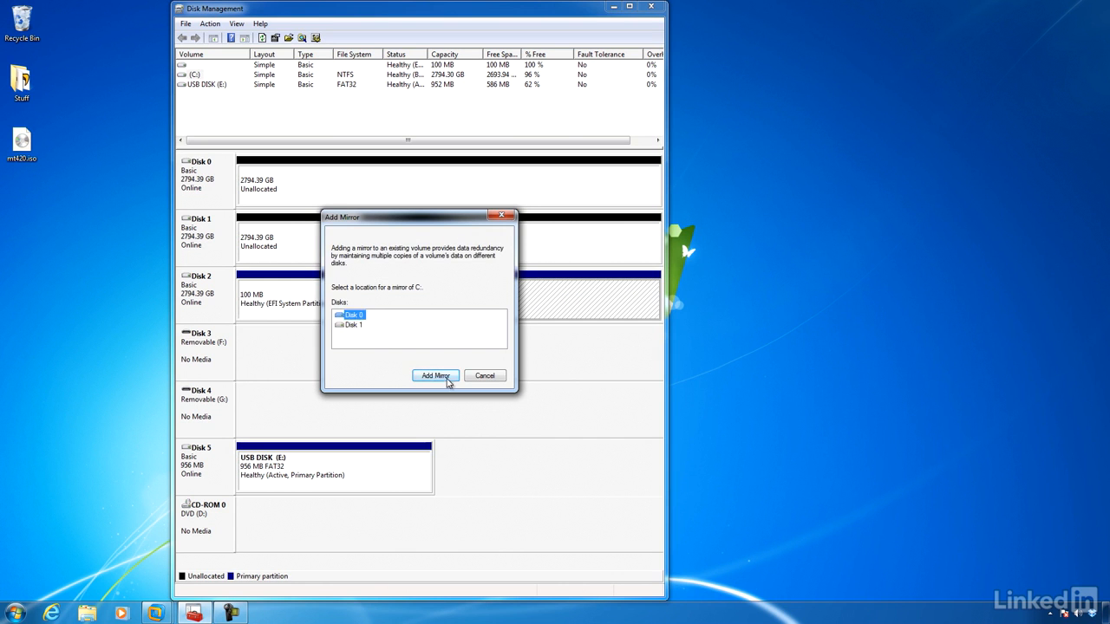
{"action": "left_click", "coordinate": [437, 376]}
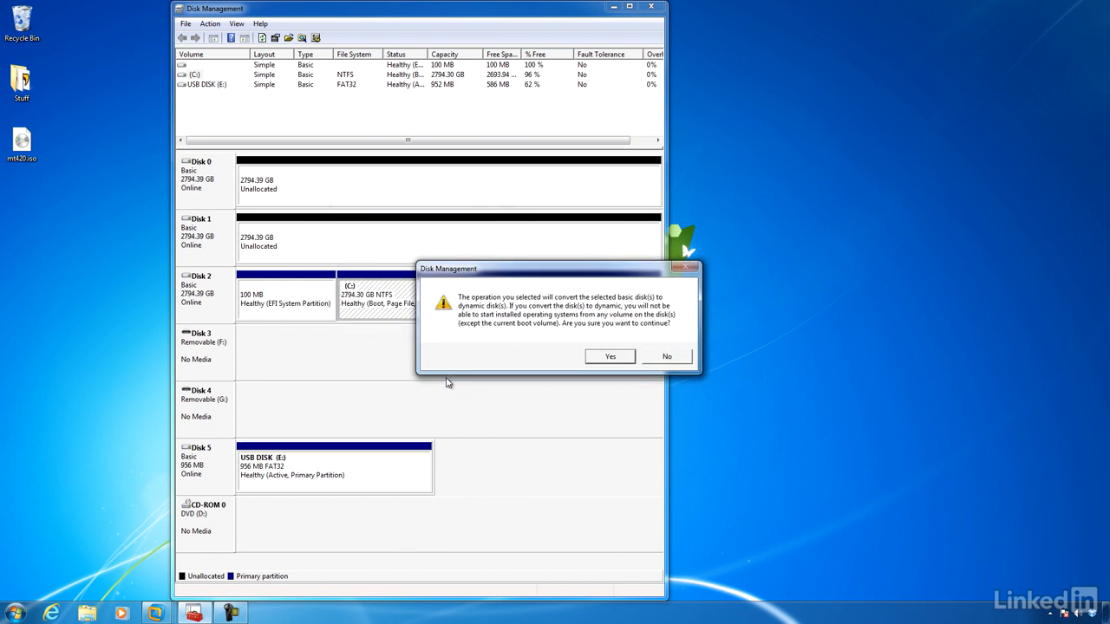
{"action": "left_click", "coordinate": [609, 358]}
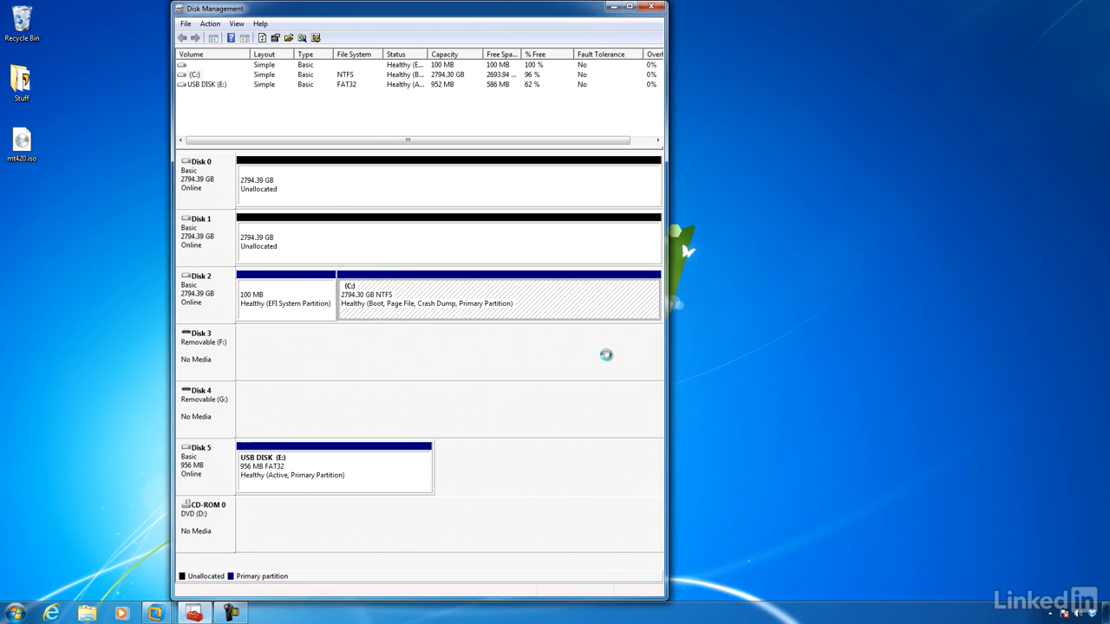